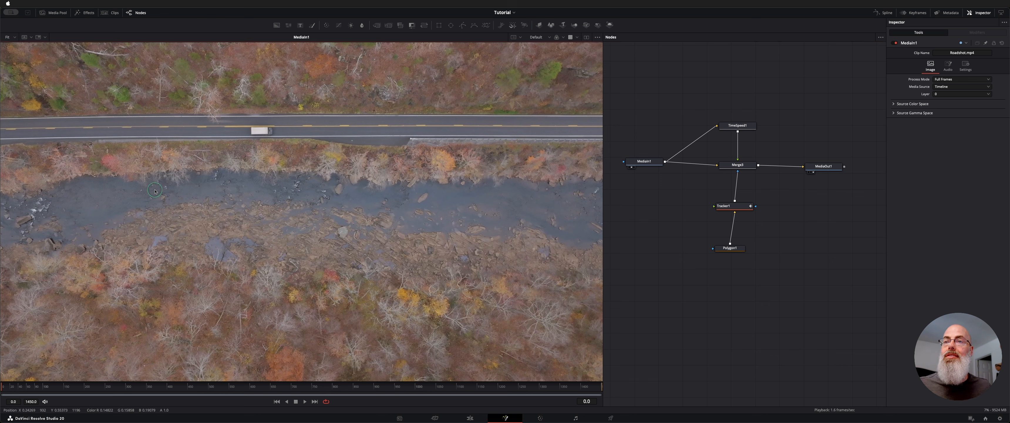
Step: Play back the road clip in the viewer and select its MediaIn1 source node
{"action": "key", "text": "space"}
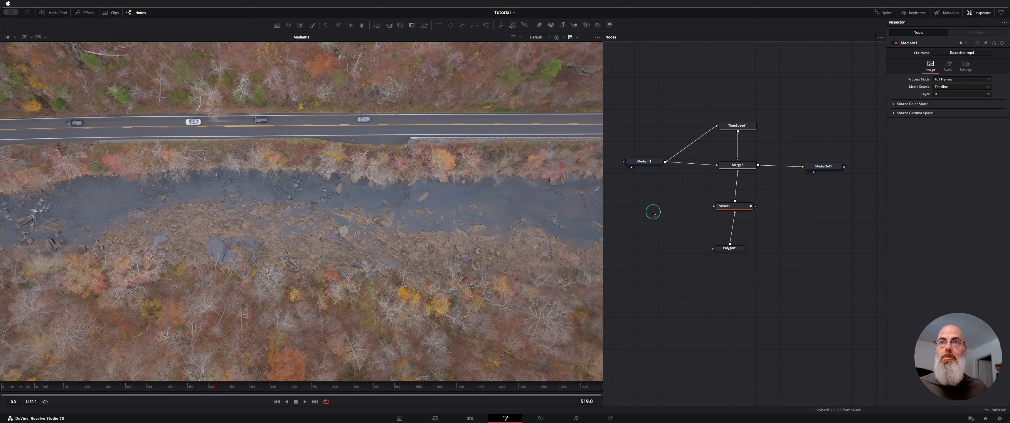
{"action": "scroll", "coordinate": [655, 103], "scroll_direction": "down", "scroll_amount": 1}
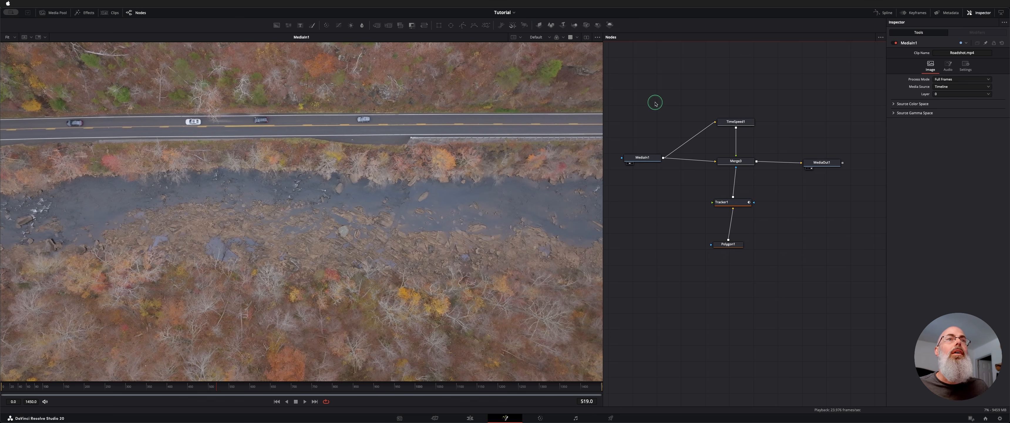
{"action": "left_click", "coordinate": [648, 161]}
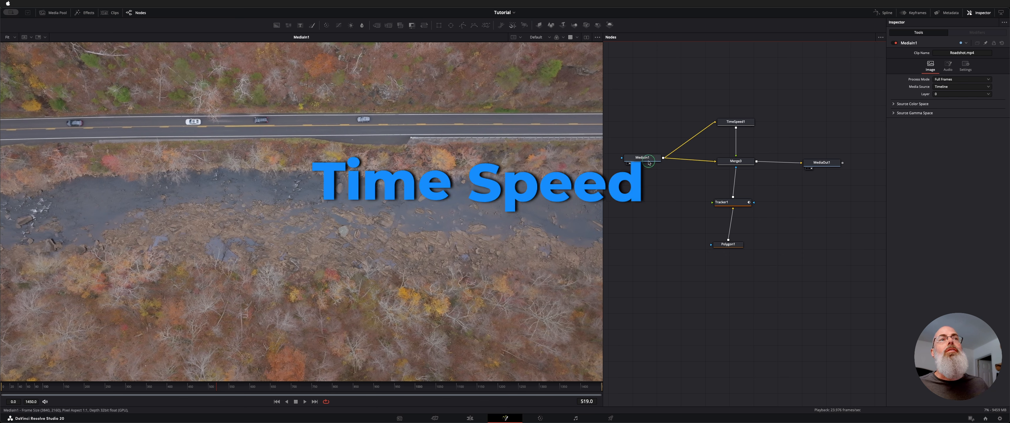
Step: Add a second Time Speed node in empty space below MediaIn1 and connect MediaIn1's output to it
{"action": "left_click", "coordinate": [650, 220]}
{"action": "key", "text": "shift+space"}
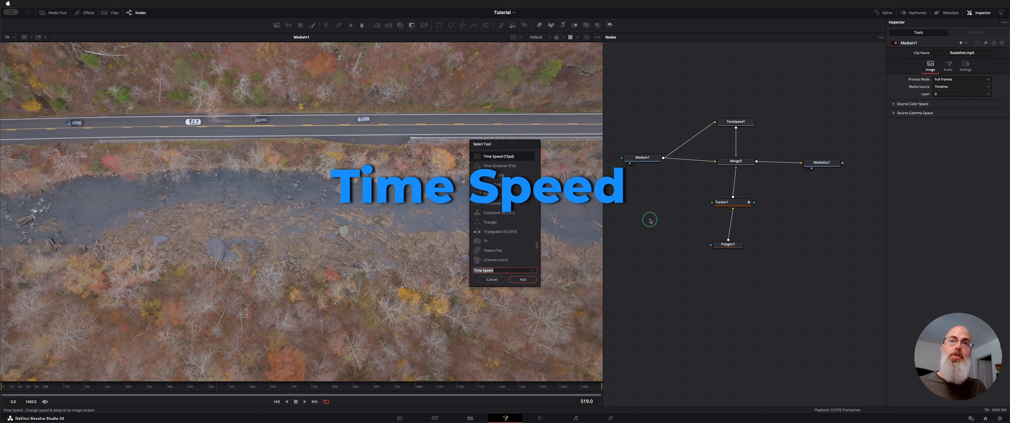
{"action": "type", "text": "time"}
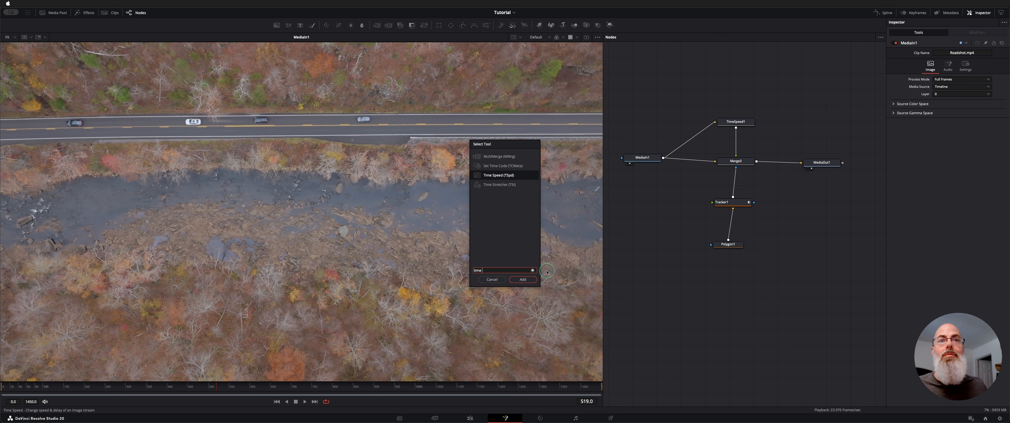
{"action": "left_click", "coordinate": [532, 281]}
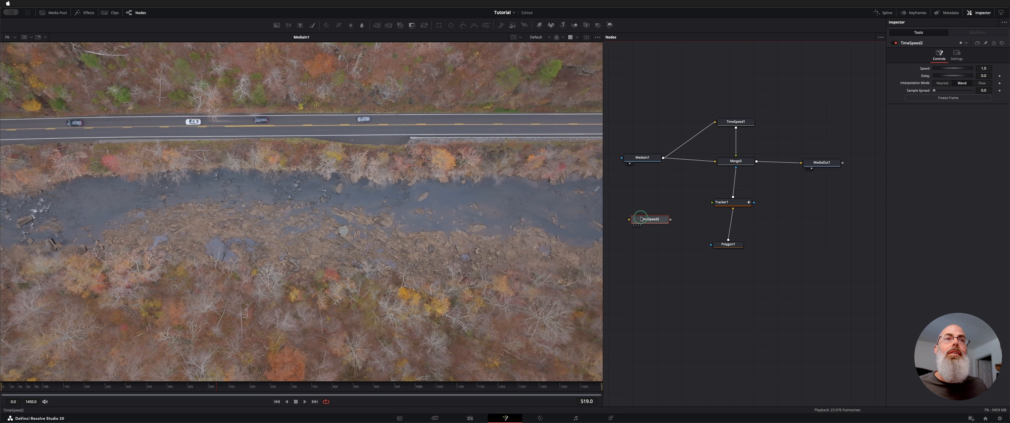
{"action": "left_click_drag", "start_coordinate": [649, 219], "coordinate": [660, 222]}
{"action": "left_click_drag", "start_coordinate": [664, 161], "coordinate": [647, 224]}
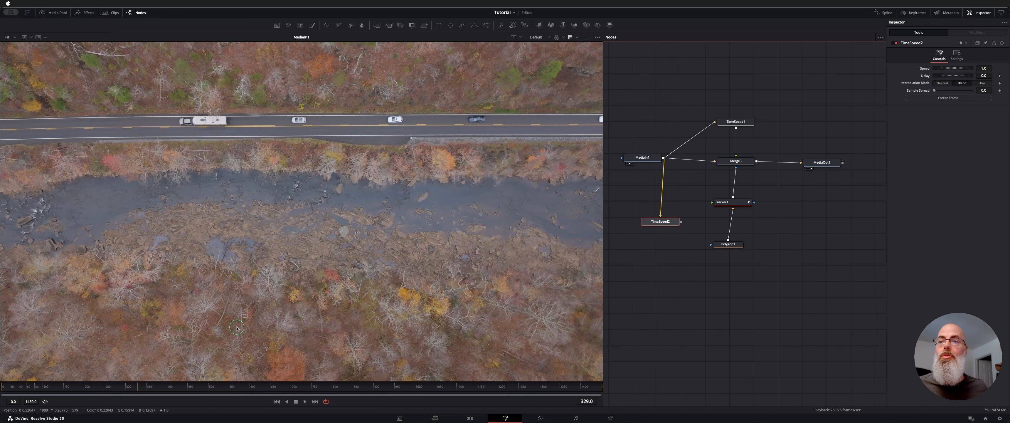
Step: Freeze the new Time Speed node at the empty-road frame 132, and delete that node
{"action": "left_click_drag", "start_coordinate": [138, 387], "coordinate": [135, 371]}
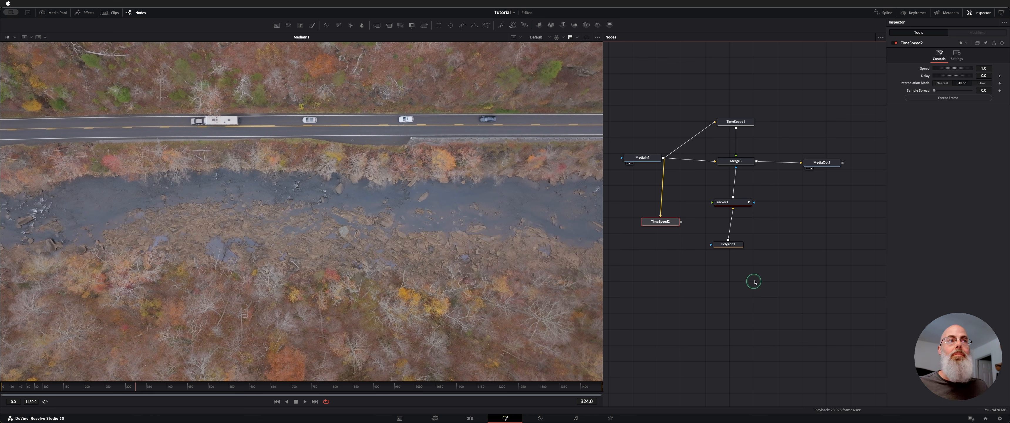
{"action": "left_click_drag", "start_coordinate": [119, 387], "coordinate": [49, 387]}
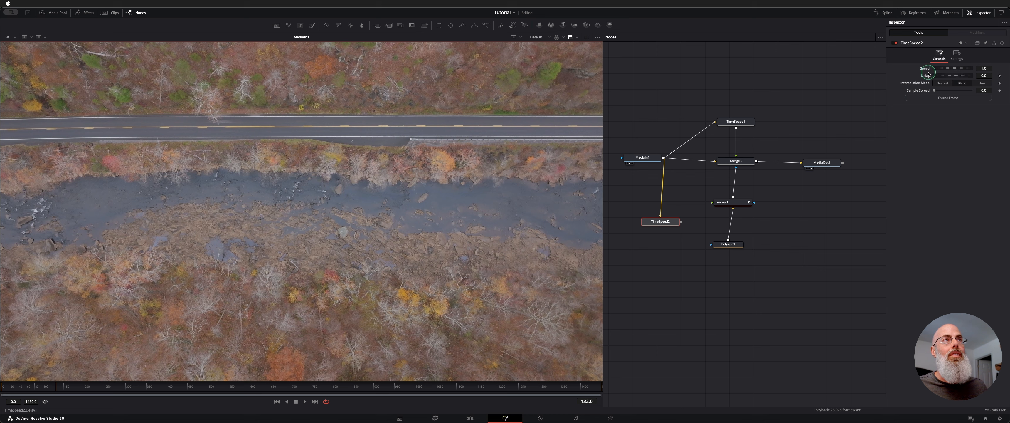
{"action": "left_click", "coordinate": [949, 100]}
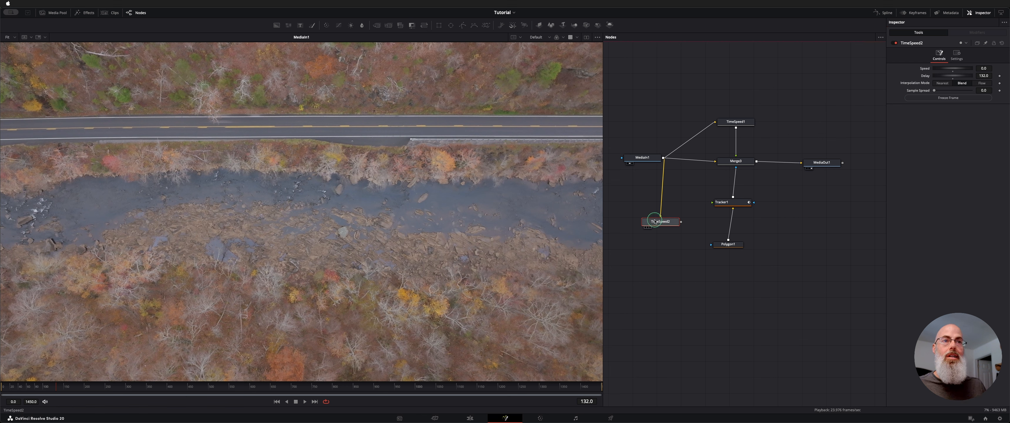
{"action": "key", "text": "Delete"}
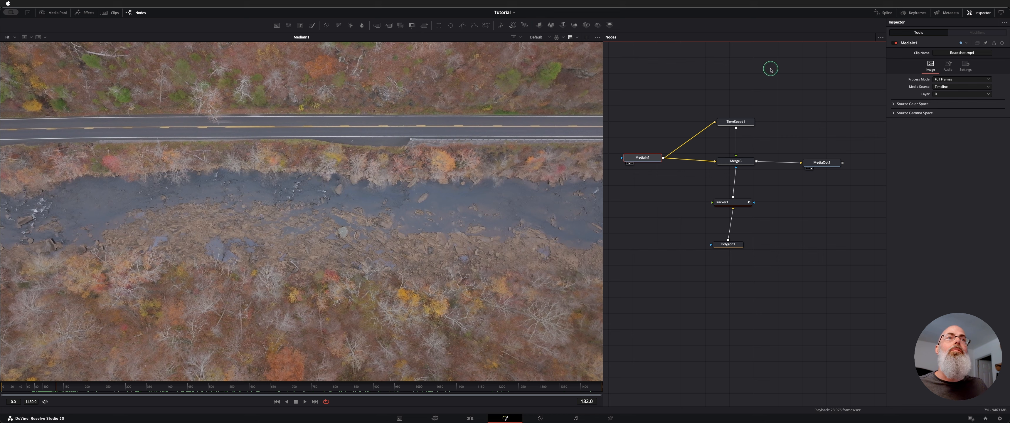
Step: Inspect the existing TimeSpeed1 settings and examine the Polygon1 mask outline around the road over the source footage
{"action": "left_click", "coordinate": [739, 121]}
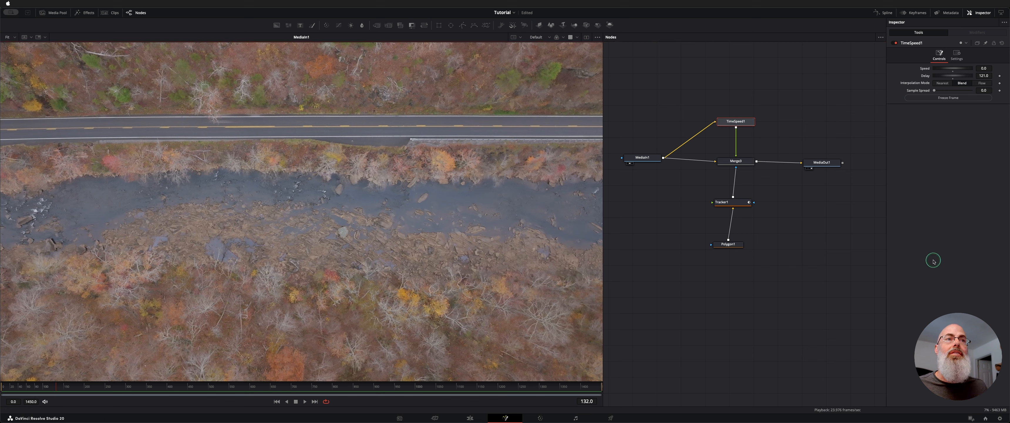
{"action": "left_click", "coordinate": [737, 246]}
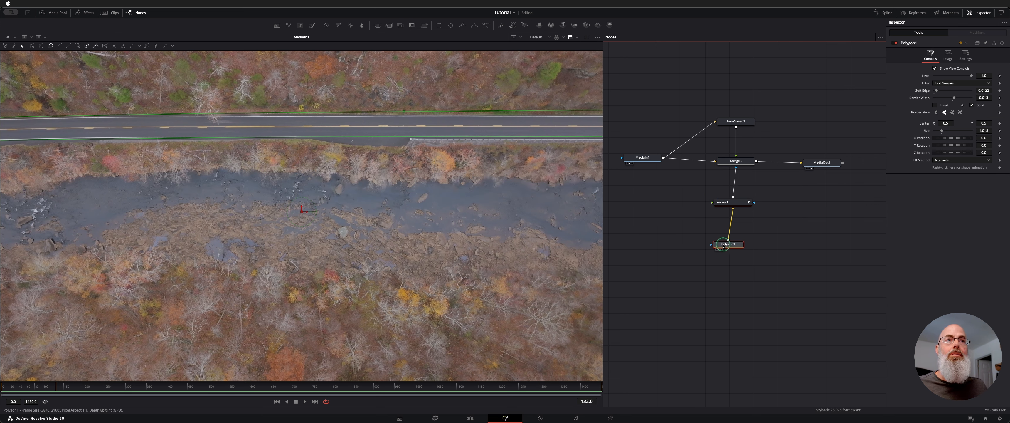
{"action": "scroll", "coordinate": [433, 232], "scroll_direction": "down", "scroll_amount": 4}
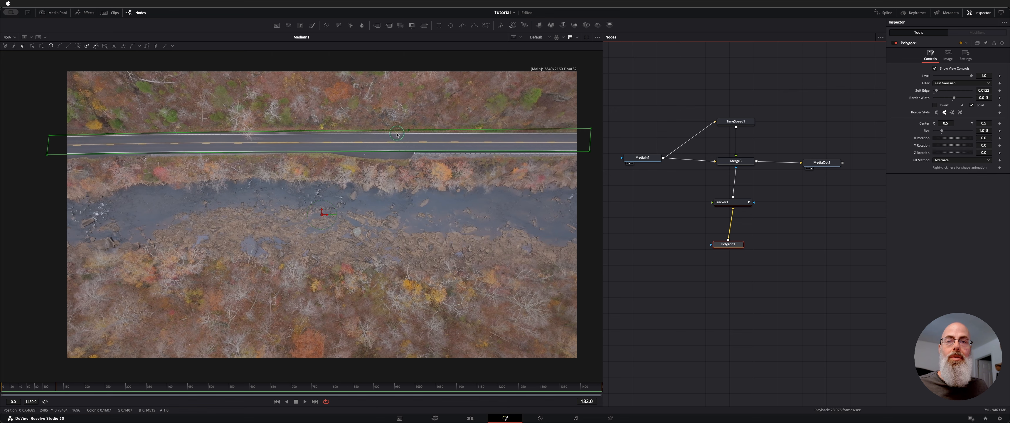
{"action": "left_click", "coordinate": [635, 157]}
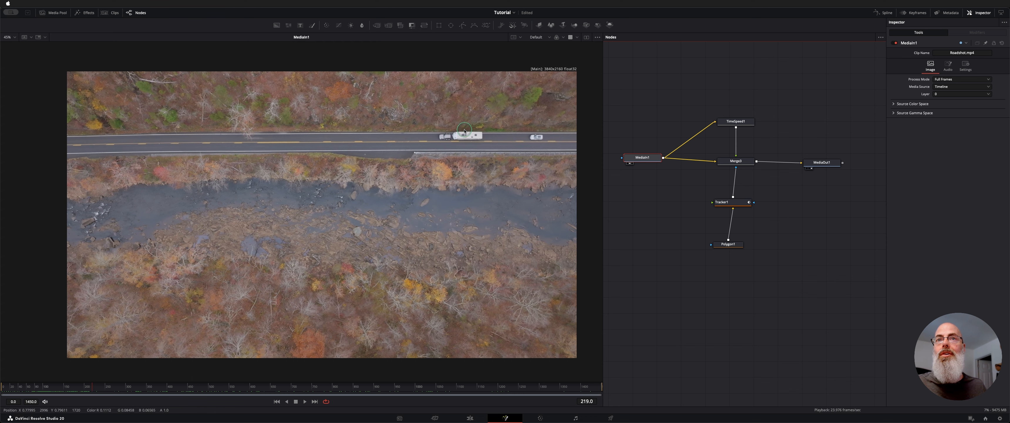
{"action": "left_click", "coordinate": [734, 244]}
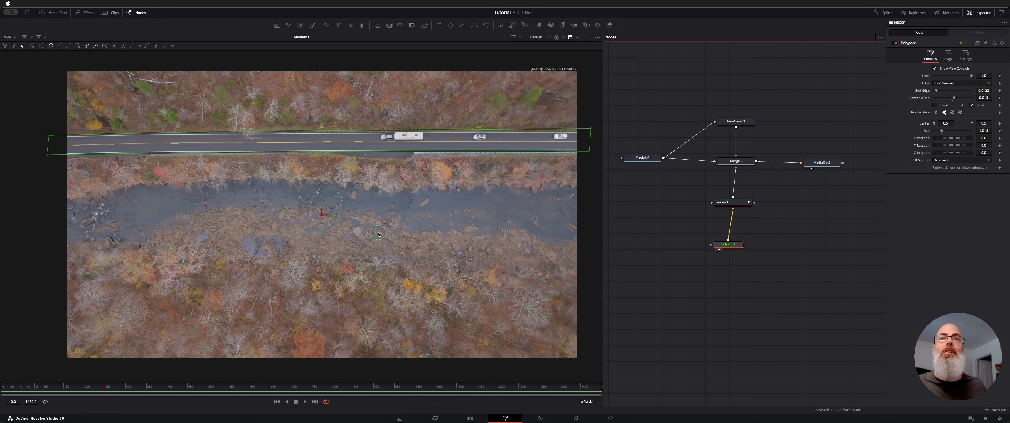
Step: Show the Polygon1 mask in the viewer and compare it with Solid turned off and on
{"action": "left_click_drag", "start_coordinate": [728, 244], "coordinate": [368, 216]}
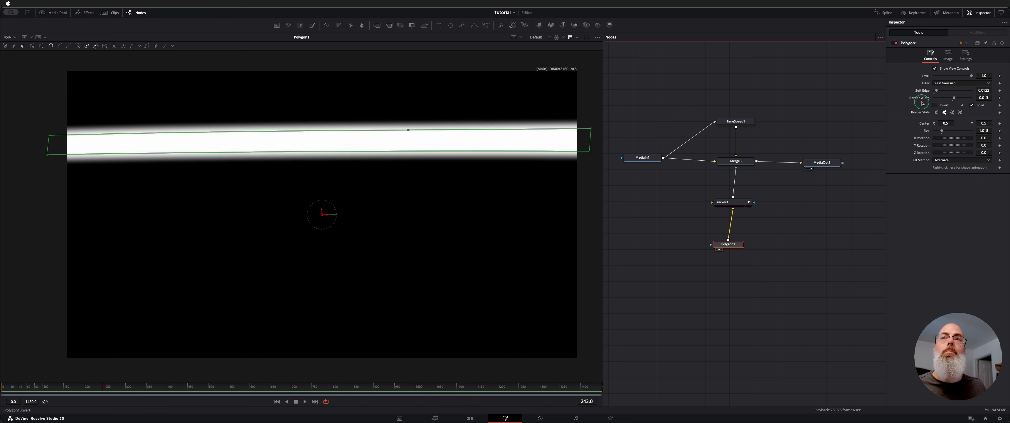
{"action": "left_click", "coordinate": [974, 104]}
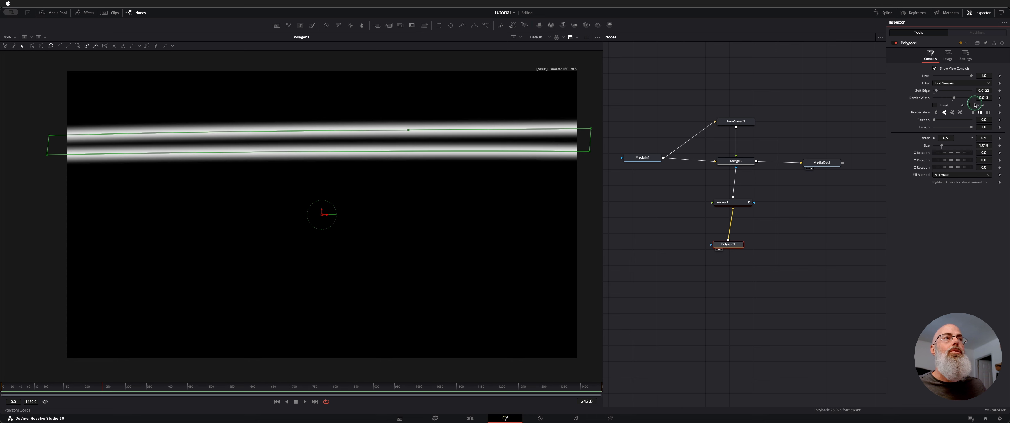
{"action": "left_click", "coordinate": [975, 105]}
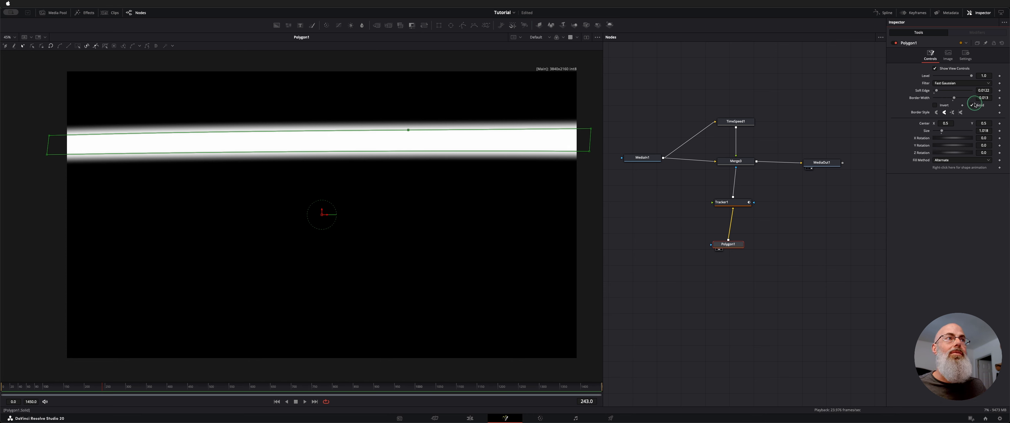
{"action": "left_click", "coordinate": [975, 105]}
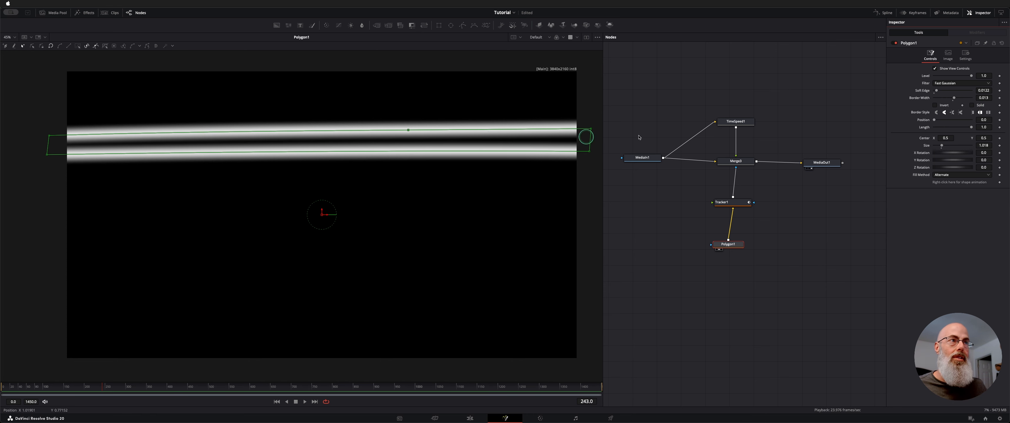
{"action": "left_click", "coordinate": [973, 105]}
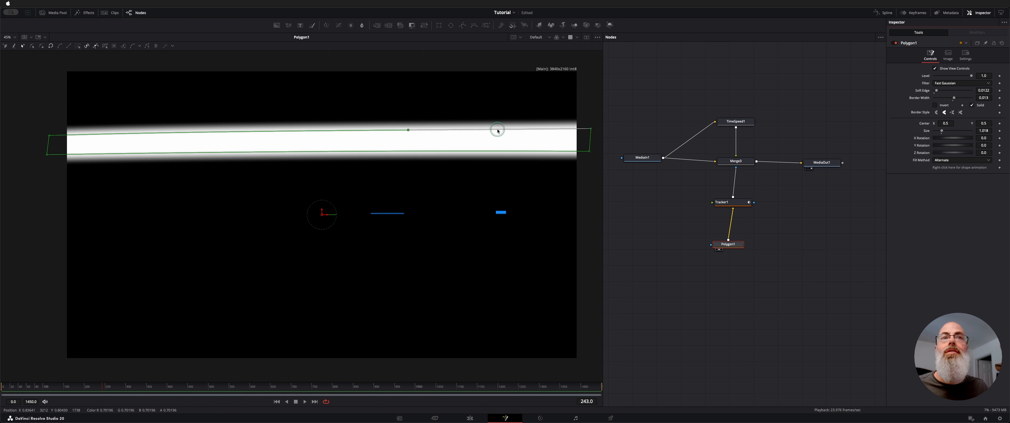
Step: Inspect the Tracker1 node and look up the Tracker tool in the tool list without adding it
{"action": "left_click", "coordinate": [735, 202]}
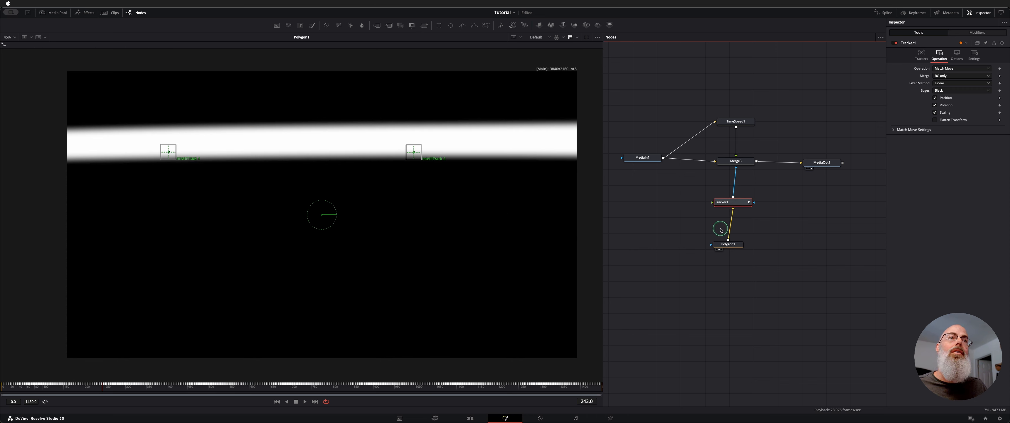
{"action": "left_click_drag", "start_coordinate": [732, 208], "coordinate": [732, 209]}
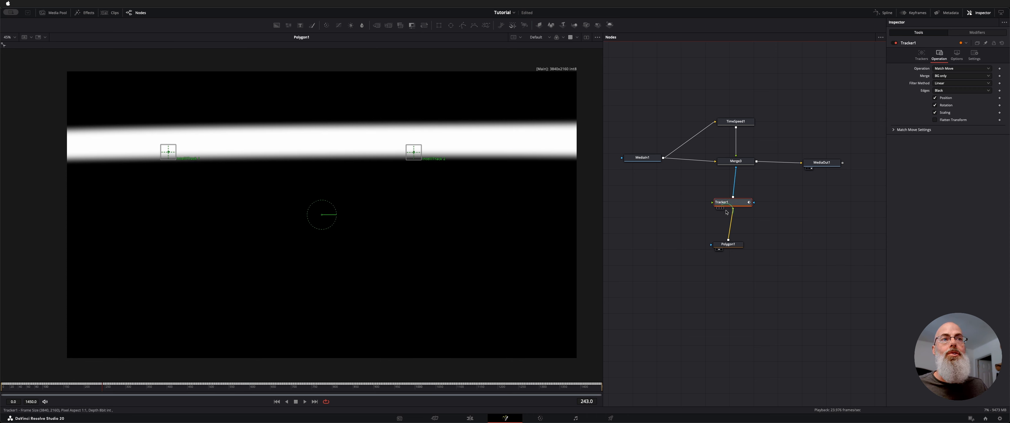
{"action": "left_click", "coordinate": [663, 244]}
{"action": "key", "text": "shift+space"}
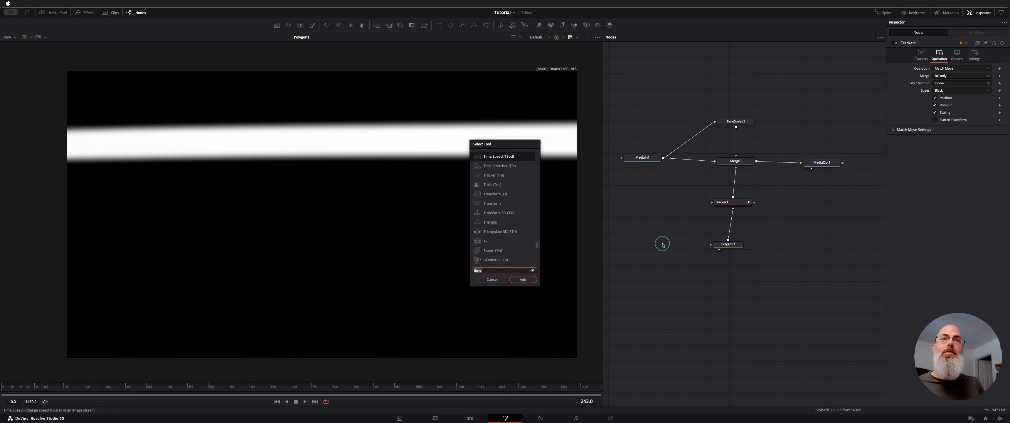
{"action": "type", "text": "TRACKA"}
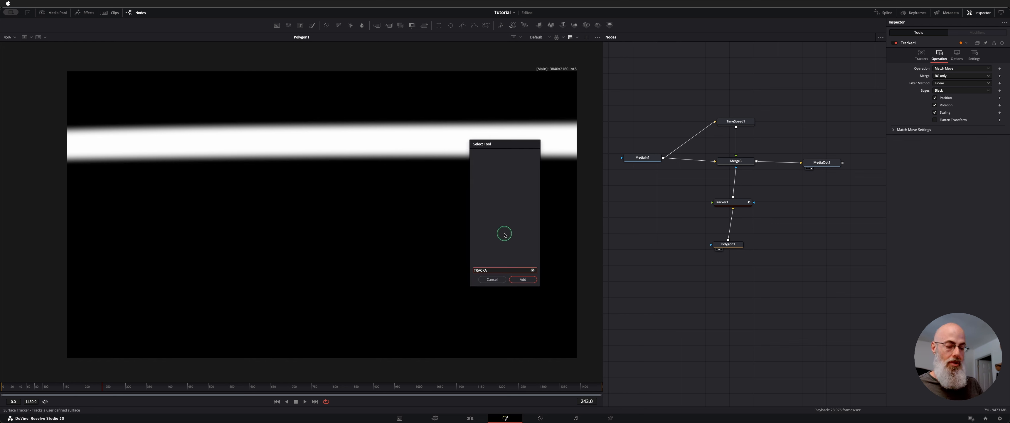
{"action": "key", "text": "BackSpace"}
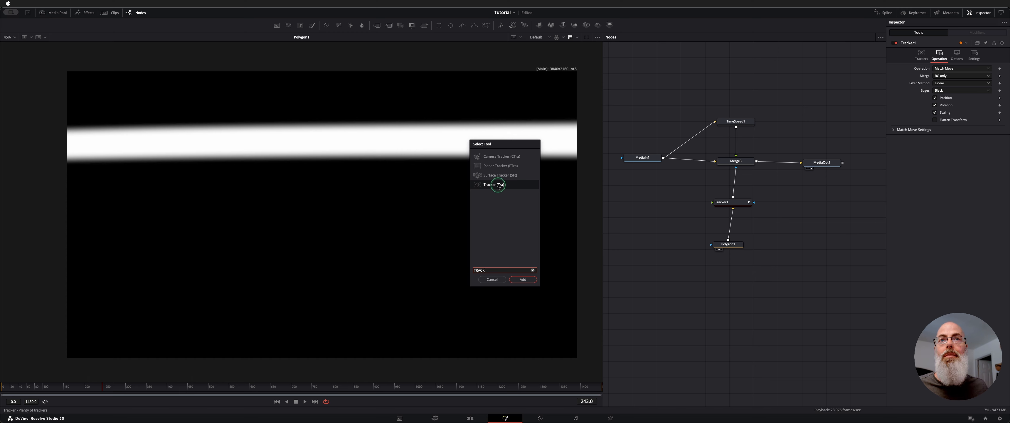
{"action": "left_click", "coordinate": [499, 280]}
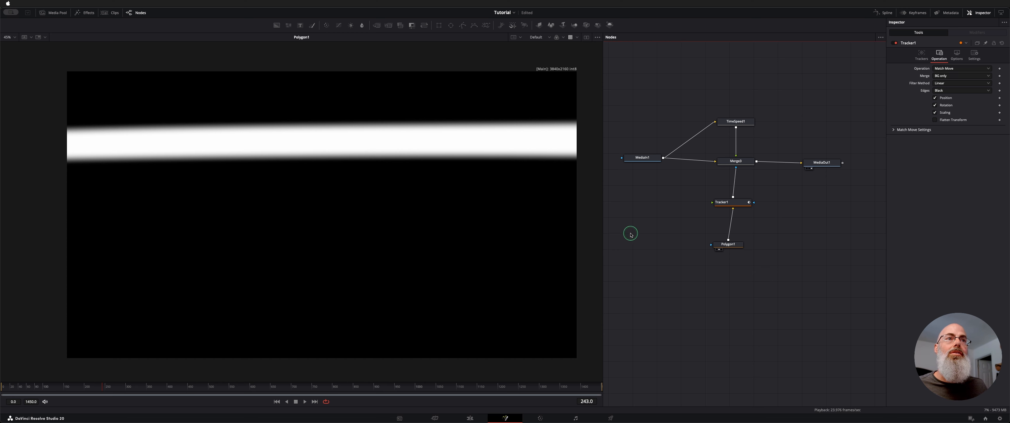
Step: Show the MediaIn1 footage in the viewer and review the Operation and Merge choices of Tracker1
{"action": "left_click", "coordinate": [630, 163]}
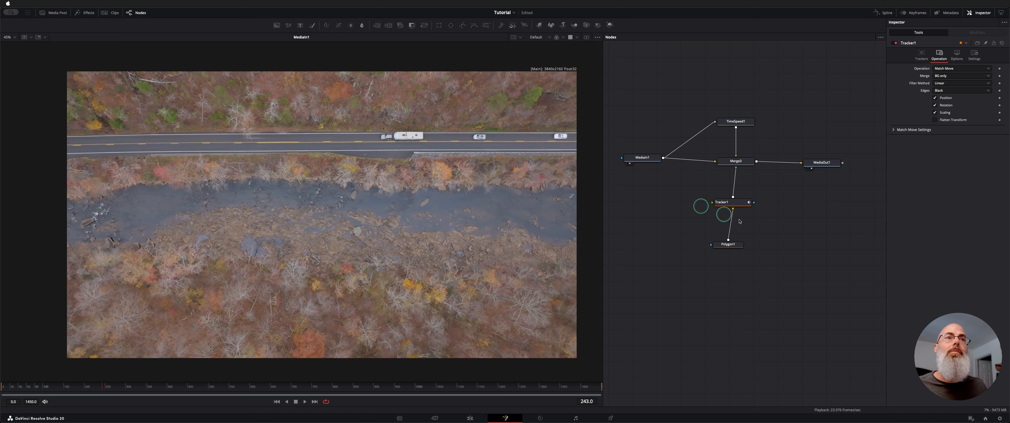
{"action": "left_click", "coordinate": [727, 202]}
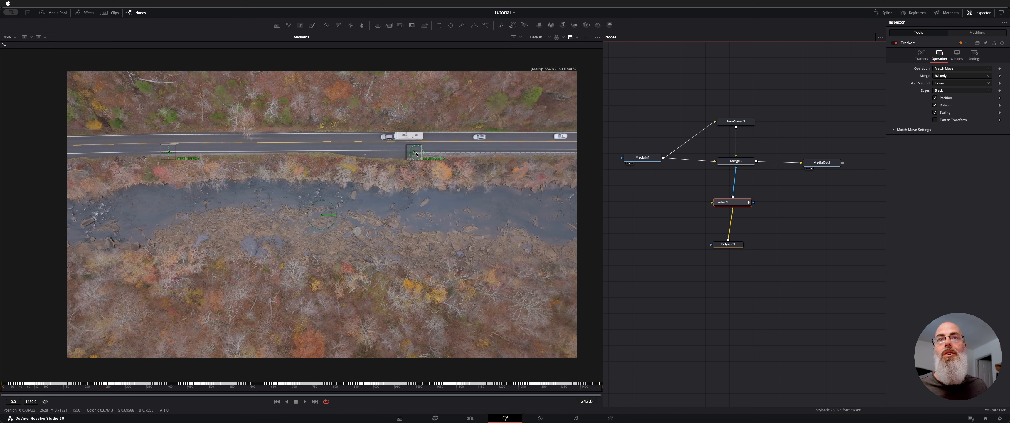
{"action": "left_click", "coordinate": [920, 54]}
{"action": "left_click", "coordinate": [939, 55]}
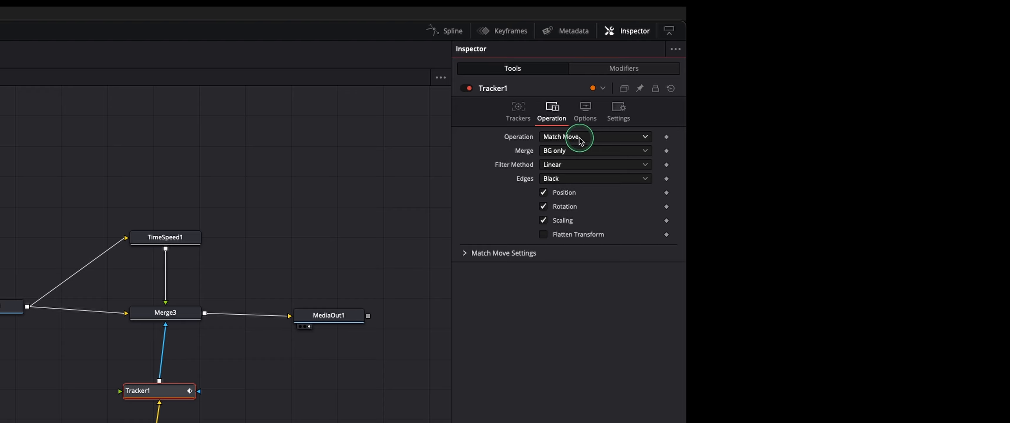
{"action": "left_click", "coordinate": [579, 138]}
{"action": "left_click", "coordinate": [579, 138]}
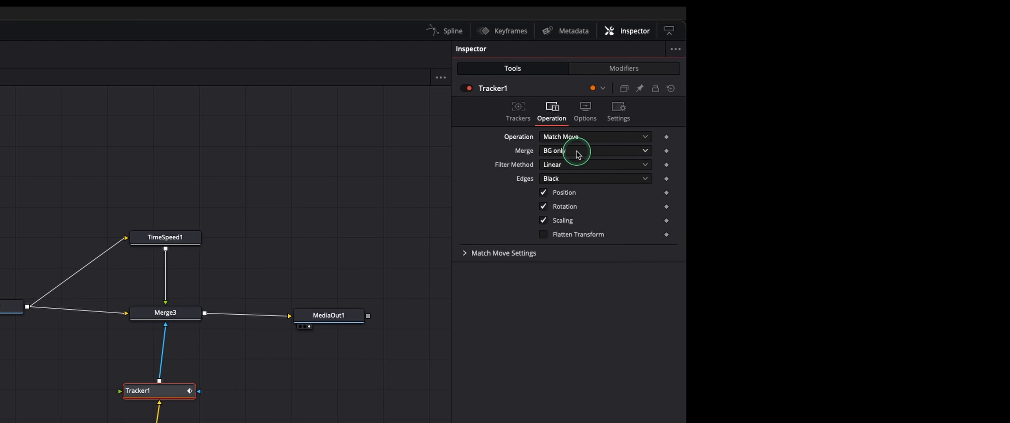
{"action": "left_click", "coordinate": [577, 152]}
{"action": "left_click", "coordinate": [577, 154]}
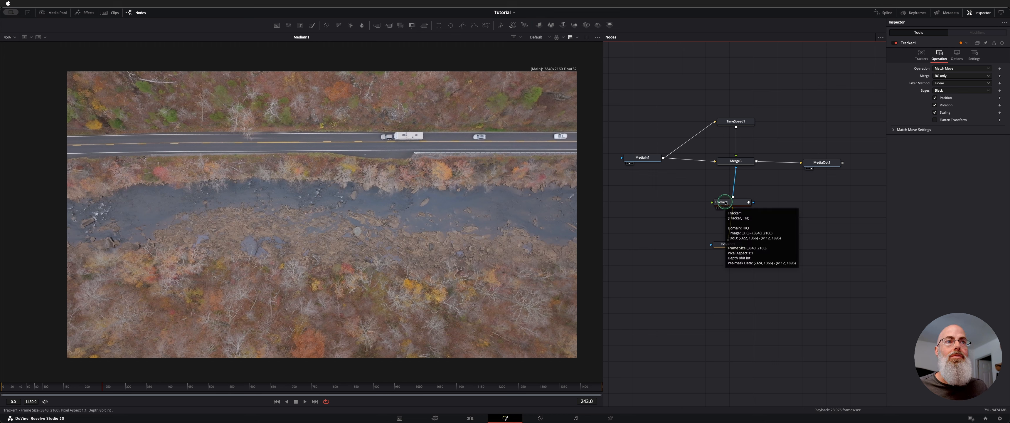
Step: Examine how MediaIn1 and Tracker1 link into the composite, and inspect the Merge3 node's settings
{"action": "left_click_drag", "start_coordinate": [664, 160], "coordinate": [697, 188]}
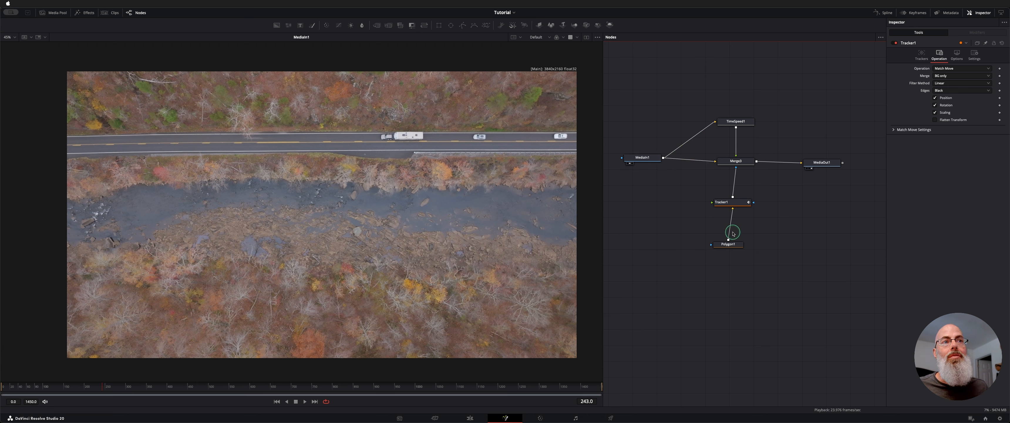
{"action": "left_click", "coordinate": [732, 205]}
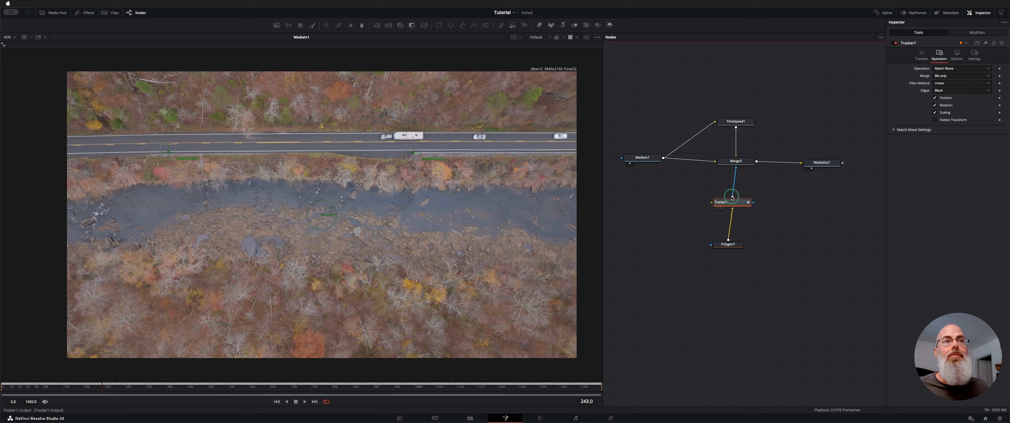
{"action": "left_click", "coordinate": [735, 166]}
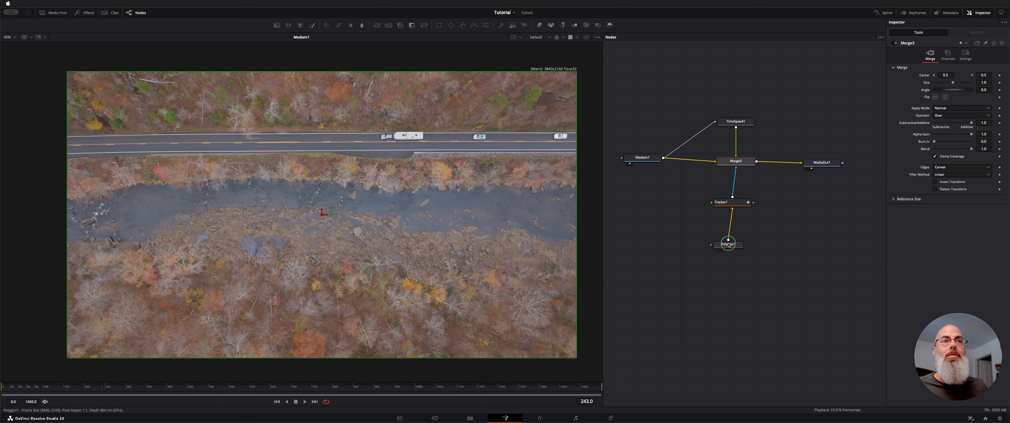
Step: Review the Tracker1, Merge3 and Polygon1 nodes to trace how the tracked mask feeds the composite
{"action": "left_click", "coordinate": [728, 206]}
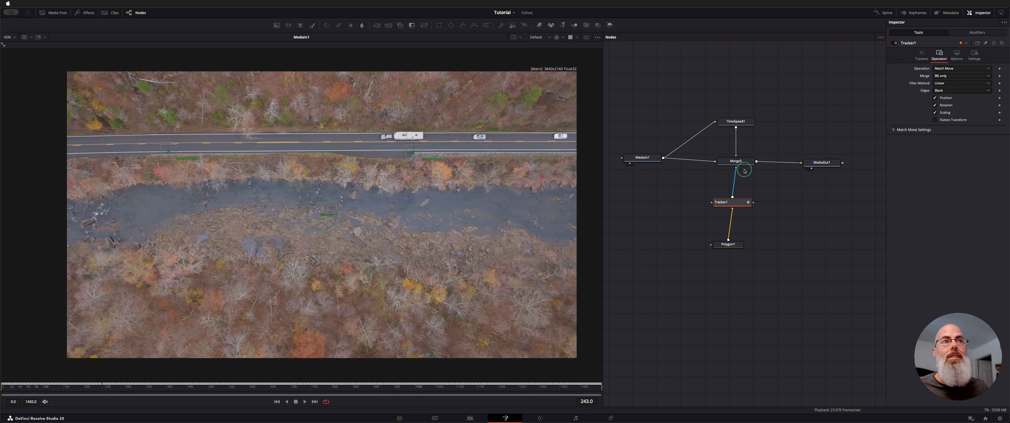
{"action": "left_click", "coordinate": [735, 163]}
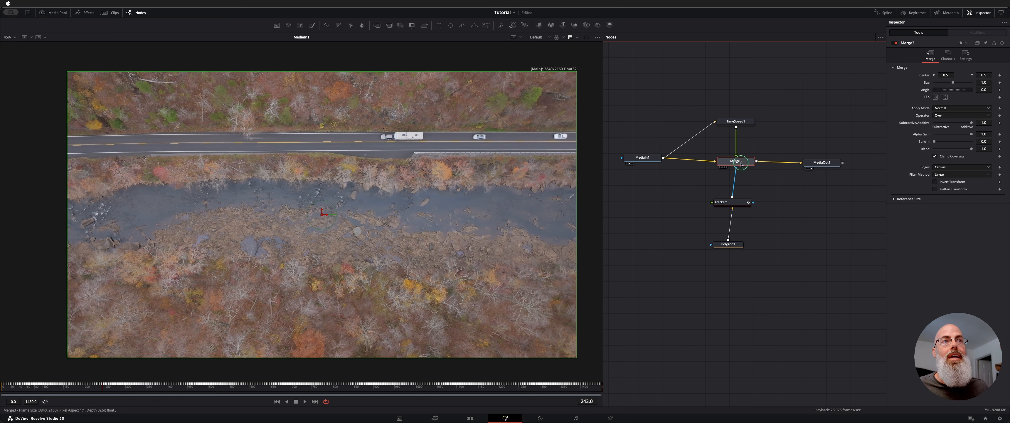
{"action": "left_click", "coordinate": [728, 245]}
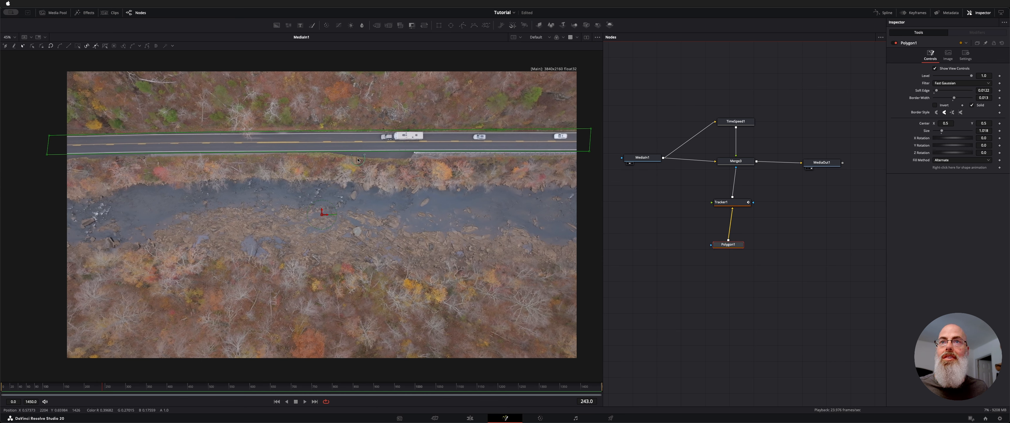
Step: Show the MediaOut1 result in the viewer and play it from the first frame
{"action": "left_click", "coordinate": [826, 165]}
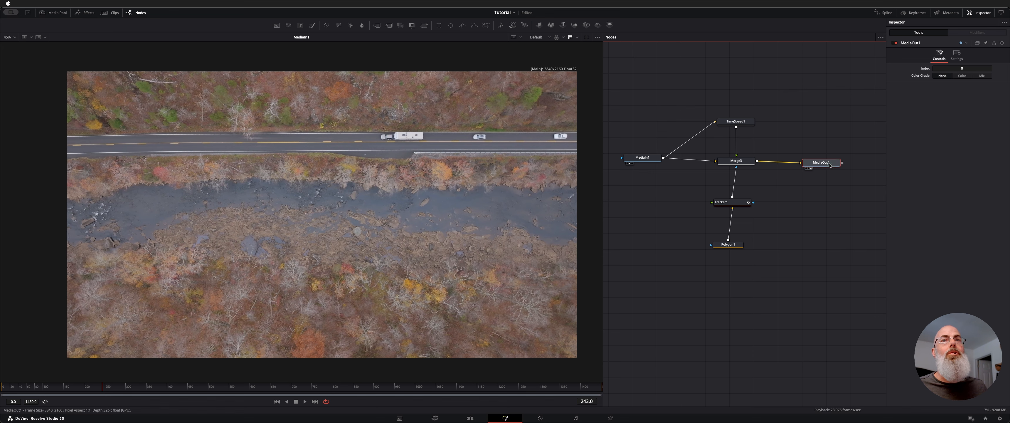
{"action": "key", "text": "2"}
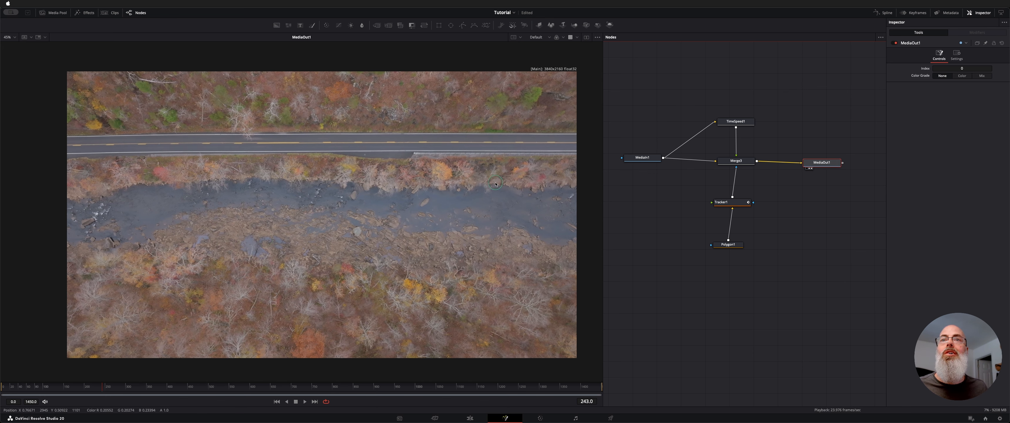
{"action": "left_click", "coordinate": [275, 401]}
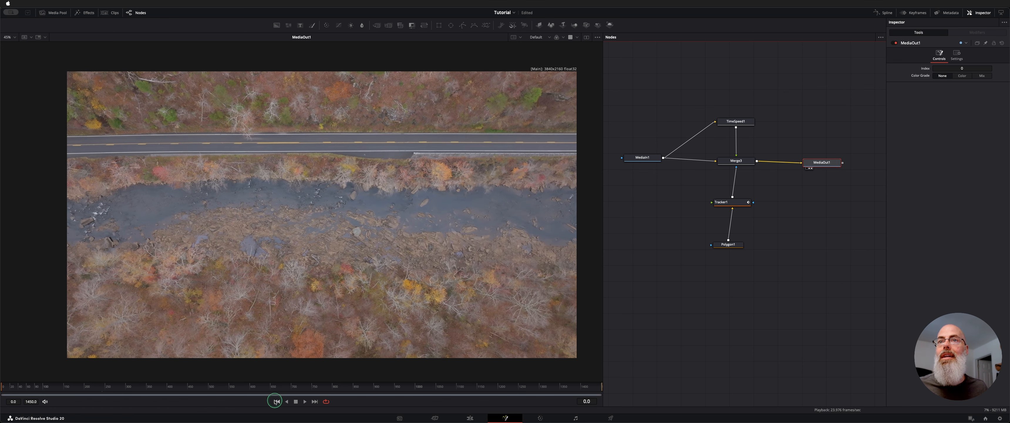
{"action": "key", "text": "space"}
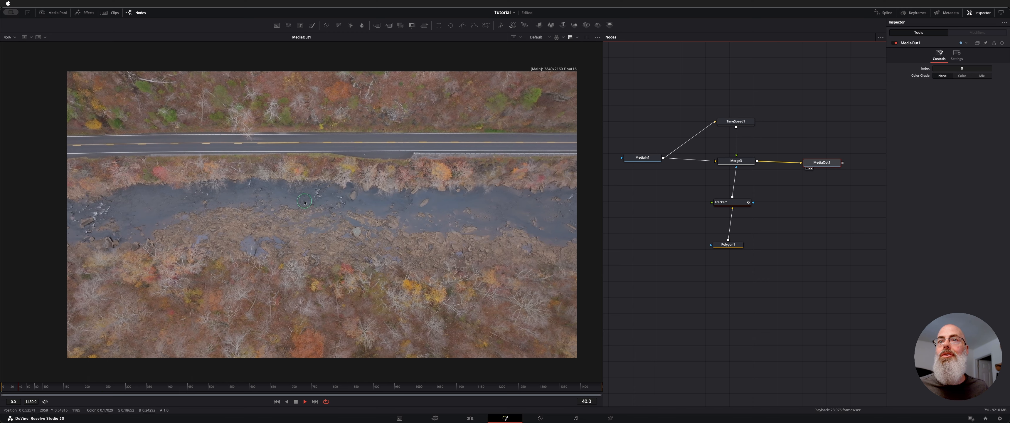
Step: Inspect the road and its surroundings in the MediaOut1 result at closer range during playback
{"action": "scroll", "coordinate": [304, 203], "scroll_direction": "up", "scroll_amount": 6}
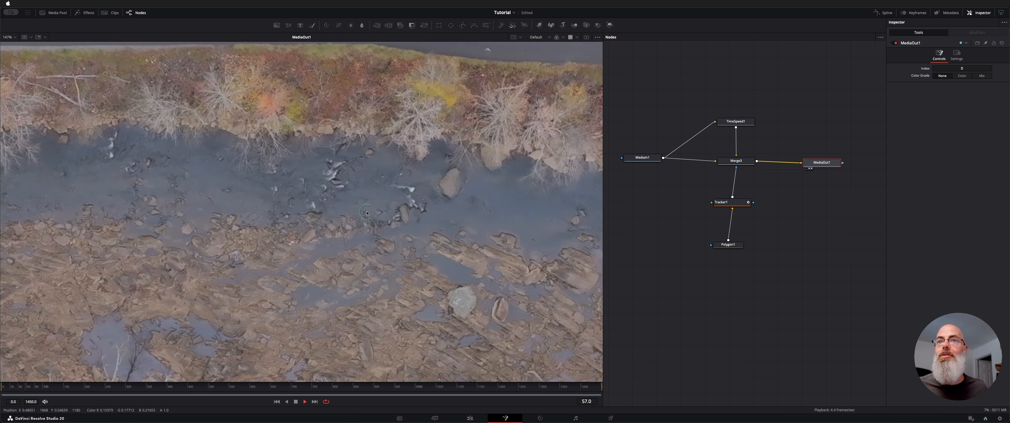
{"action": "scroll", "coordinate": [313, 199], "scroll_direction": "down", "scroll_amount": 5}
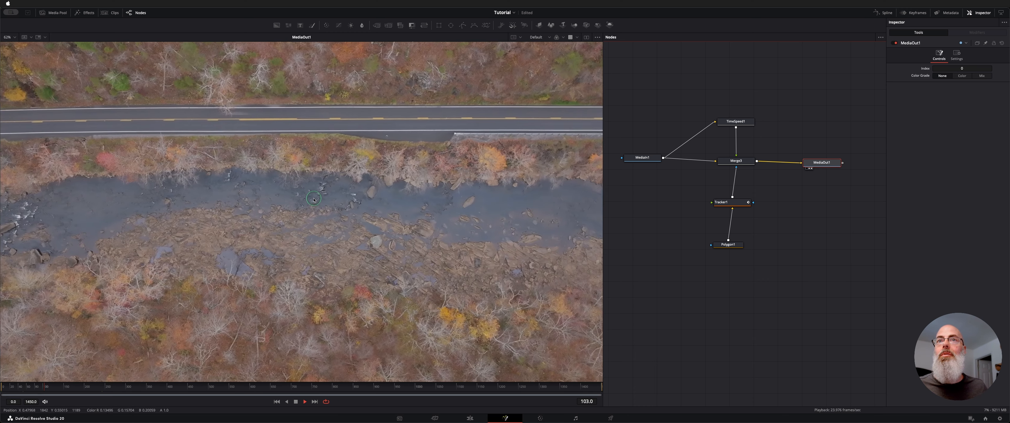
{"action": "scroll", "coordinate": [314, 199], "scroll_direction": "down", "scroll_amount": 1}
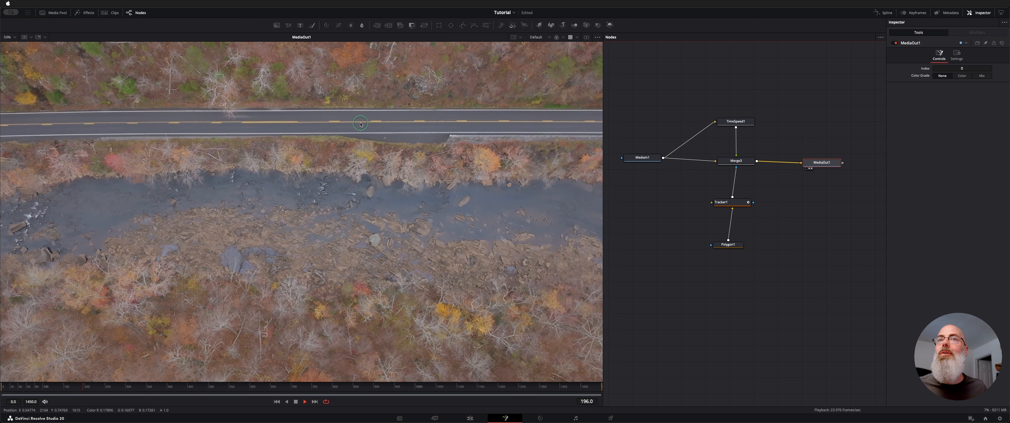
{"action": "key", "text": "space"}
{"action": "scroll", "coordinate": [372, 122], "scroll_direction": "up", "scroll_amount": 3}
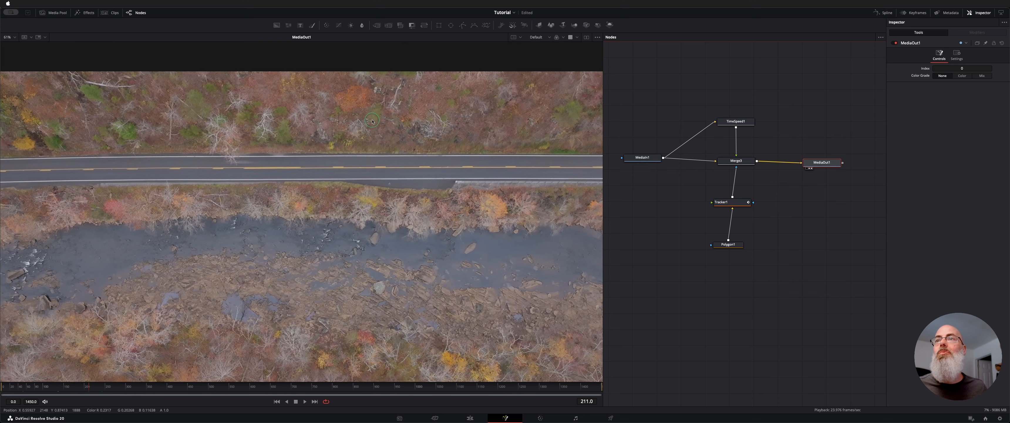
{"action": "scroll", "coordinate": [373, 121], "scroll_direction": "up", "scroll_amount": 2}
{"action": "key", "text": "space"}
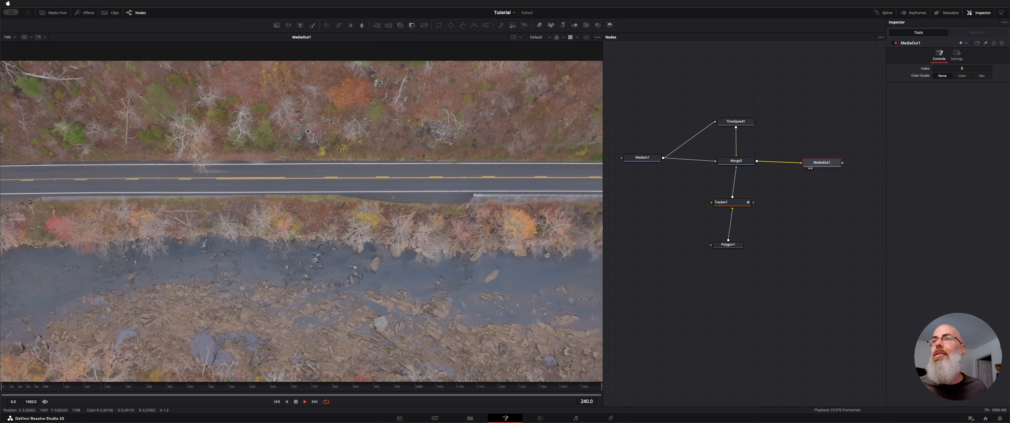
Step: Play the result with the Polygon1 mask outline displayed over the road, and clear the node selection
{"action": "left_click", "coordinate": [729, 244]}
{"action": "key", "text": "space"}
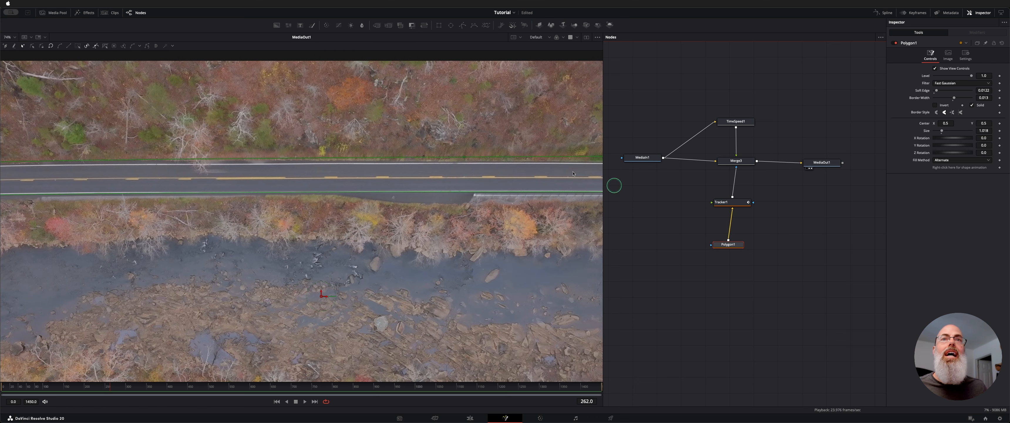
{"action": "key", "text": "space"}
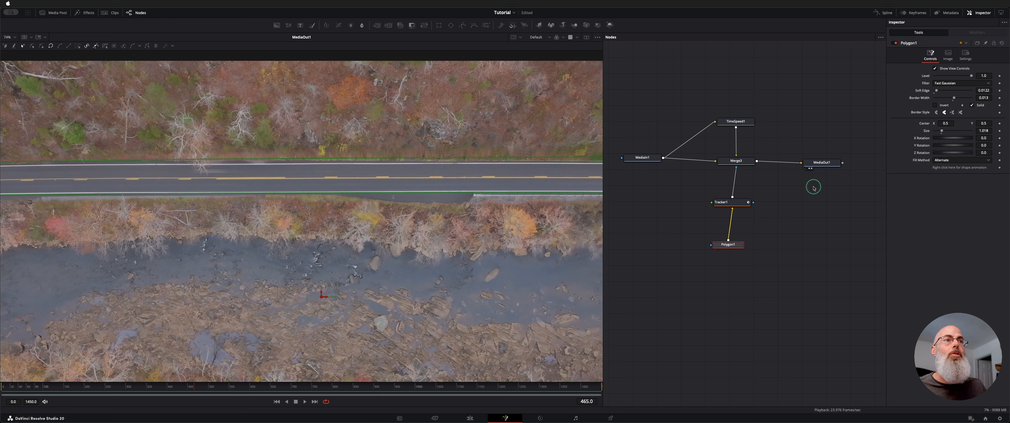
{"action": "left_click", "coordinate": [751, 313]}
{"action": "left_click", "coordinate": [546, 232]}
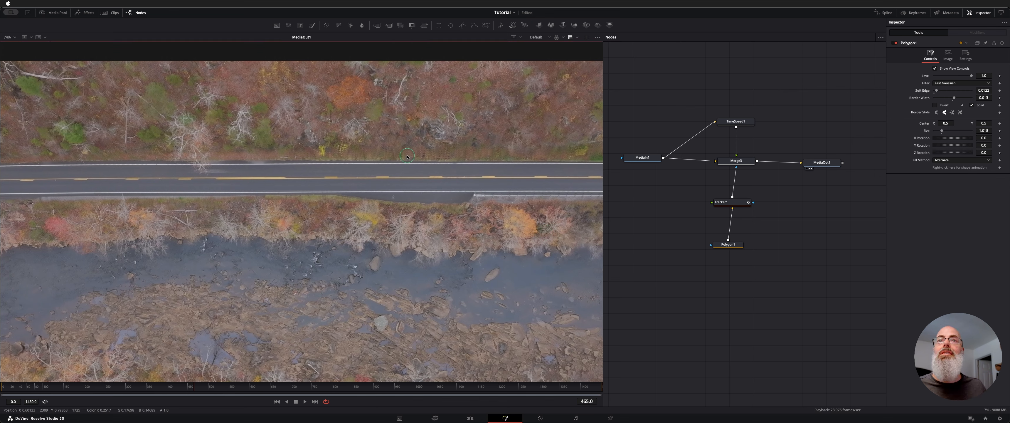
Step: Fit the image to the viewer and review the TimeSpeed1, Tracker1 and Polygon1 nodes
{"action": "key", "text": "ctrl+f"}
{"action": "left_click", "coordinate": [745, 121]}
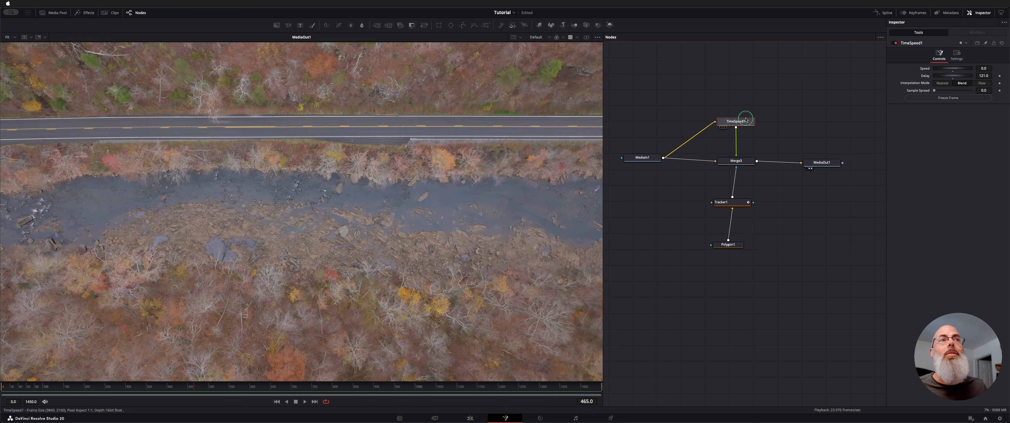
{"action": "left_click", "coordinate": [730, 202]}
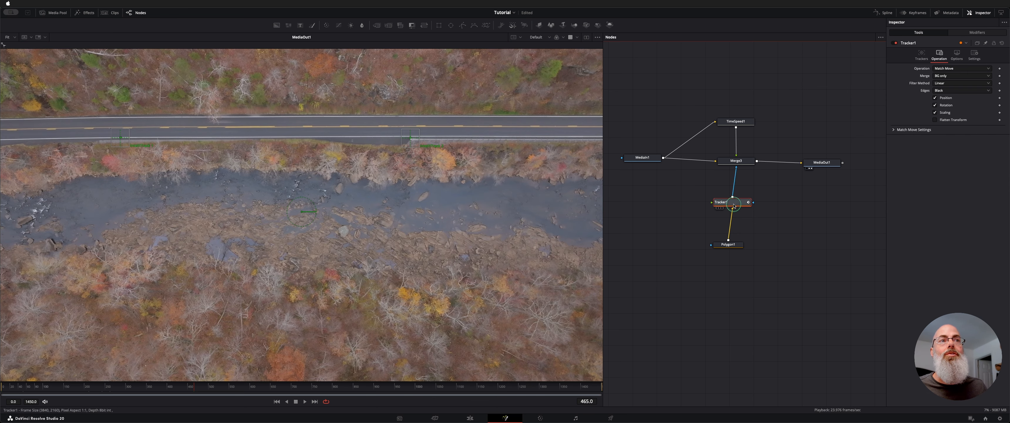
{"action": "left_click", "coordinate": [730, 242]}
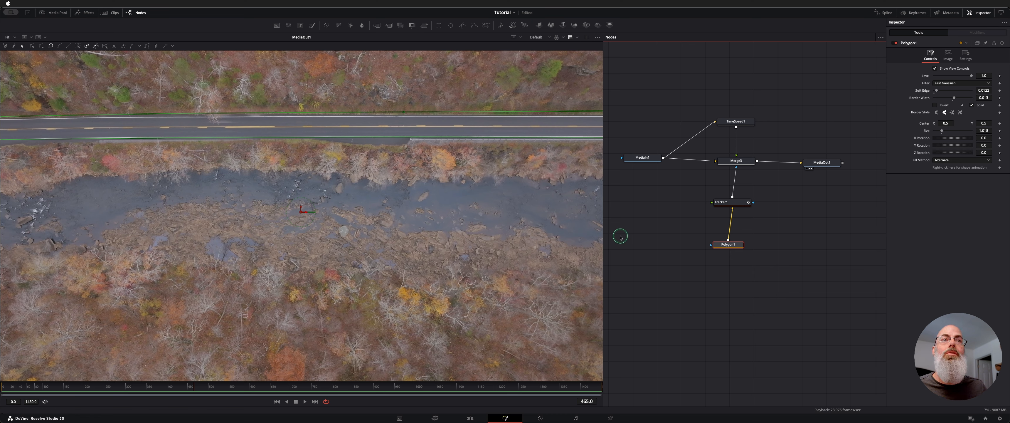
{"action": "left_click", "coordinate": [650, 235]}
Step: Switch to the Edit page and play the Roadshot.mp4 clip full screen
{"action": "key", "text": "shift+4"}
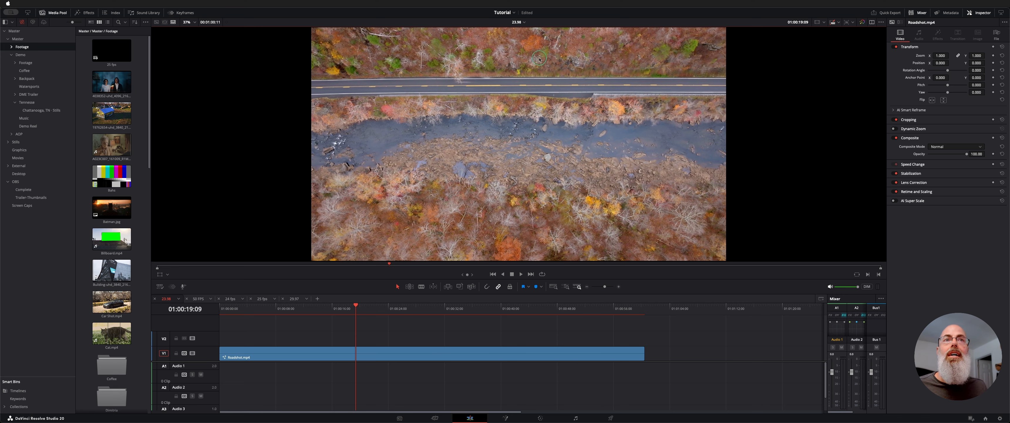
{"action": "key", "text": "super+f"}
{"action": "mouse_move", "coordinate": [568, 255]}
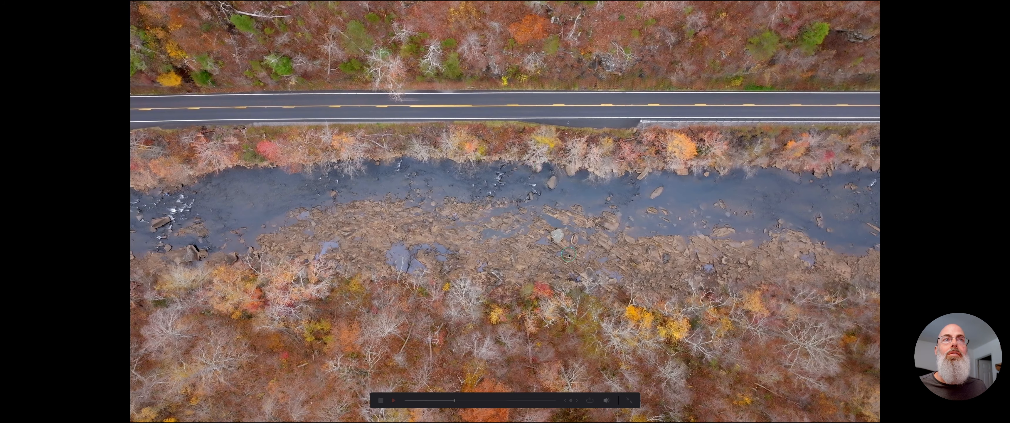
{"action": "left_click", "coordinate": [395, 401]}
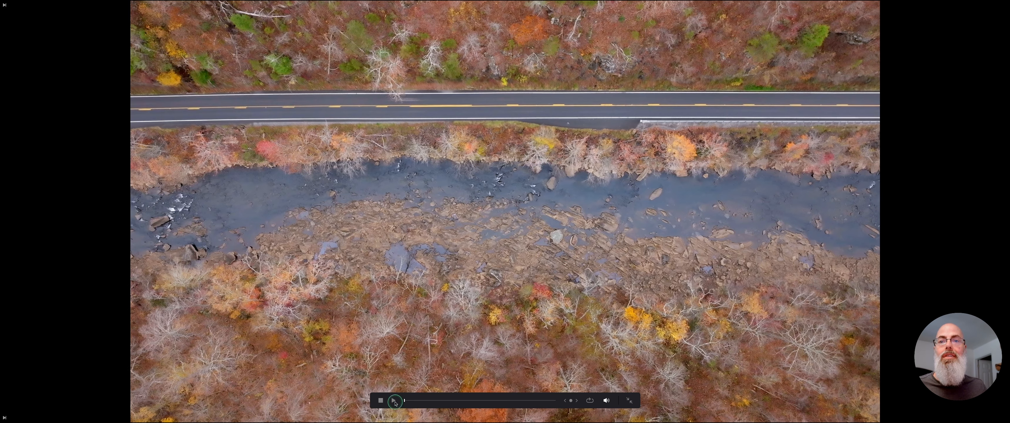